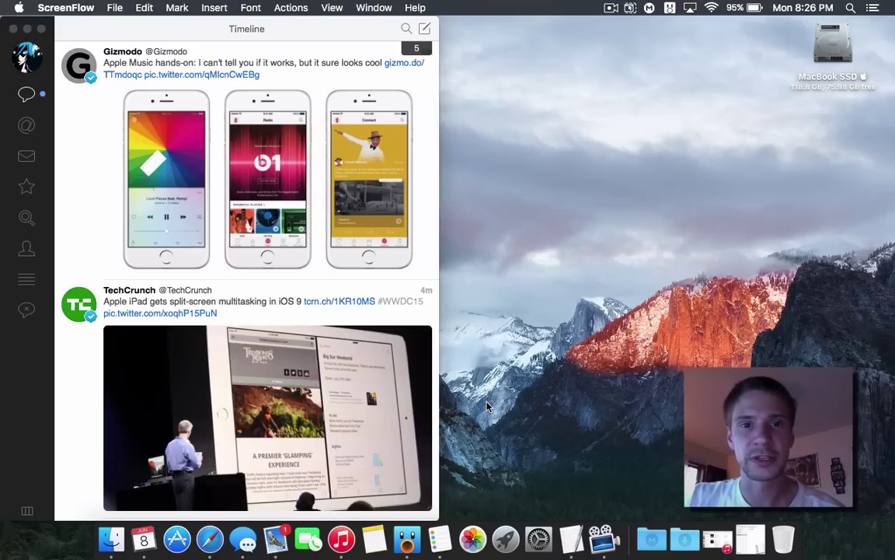
Make Finder active by clicking the empty desktop beside the Tweetbot timeline window.
{"action": "left_click", "coordinate": [722, 216]}
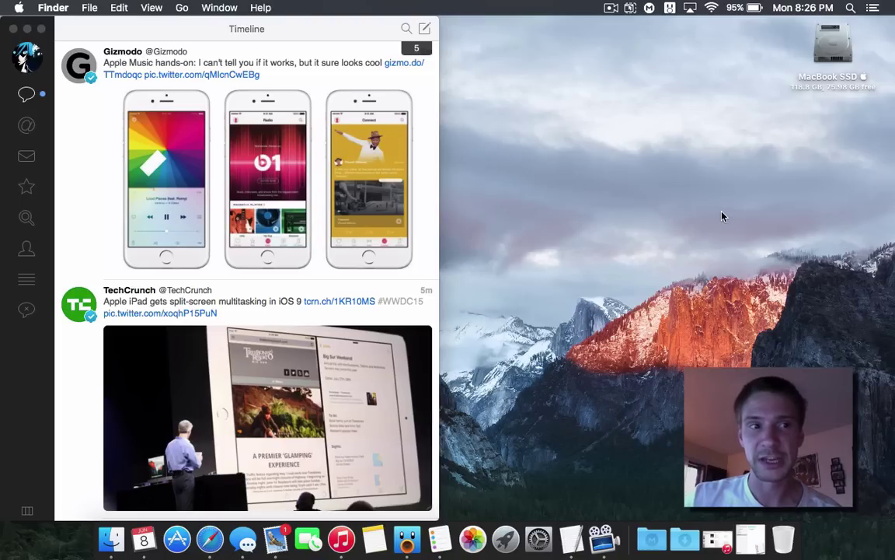
{"action": "key", "text": "ctrl+Up"}
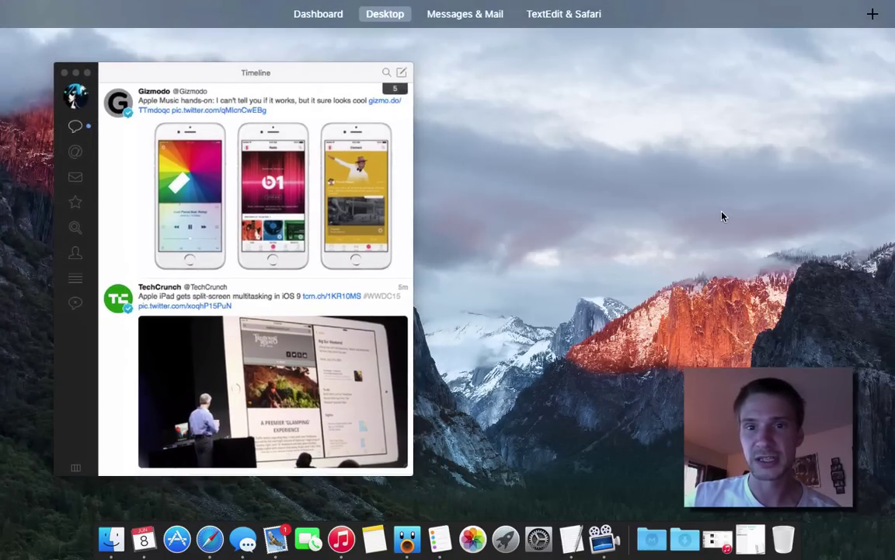
{"action": "mouse_move", "coordinate": [549, 6]}
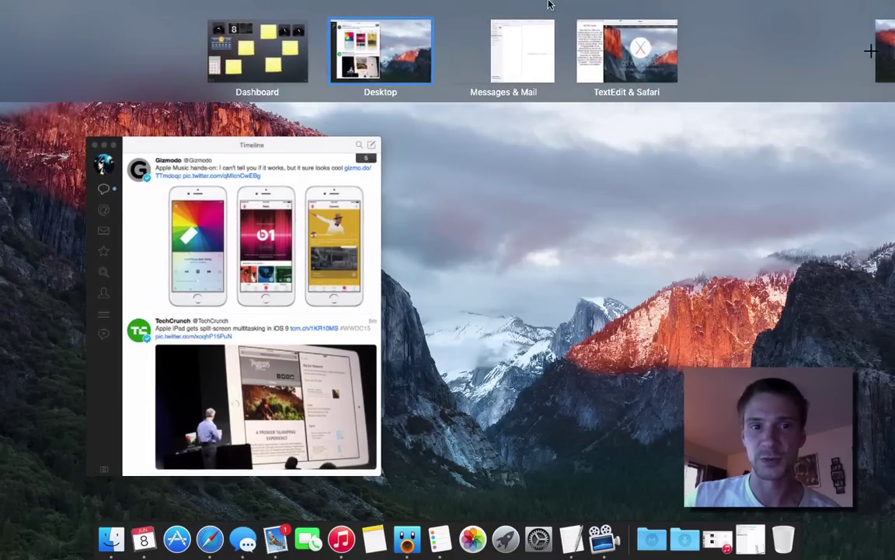
{"action": "mouse_move", "coordinate": [627, 56]}
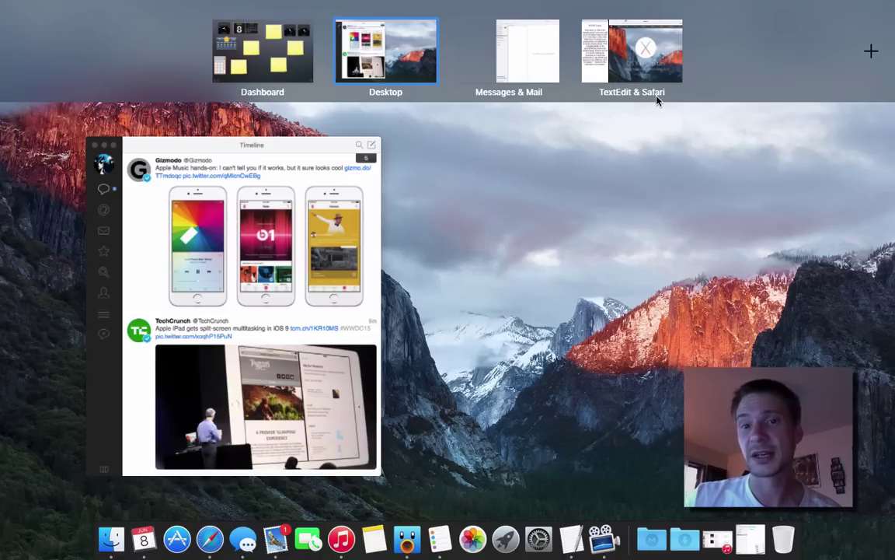
{"action": "left_click", "coordinate": [620, 240]}
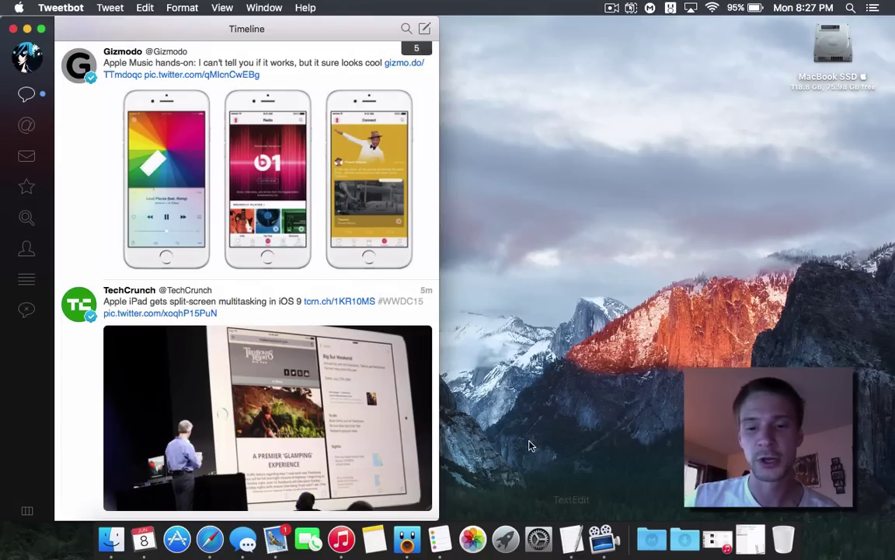
Restore iTunes from the Dock, move its window, take it full screen, and return to the desktop.
{"action": "left_click", "coordinate": [714, 544]}
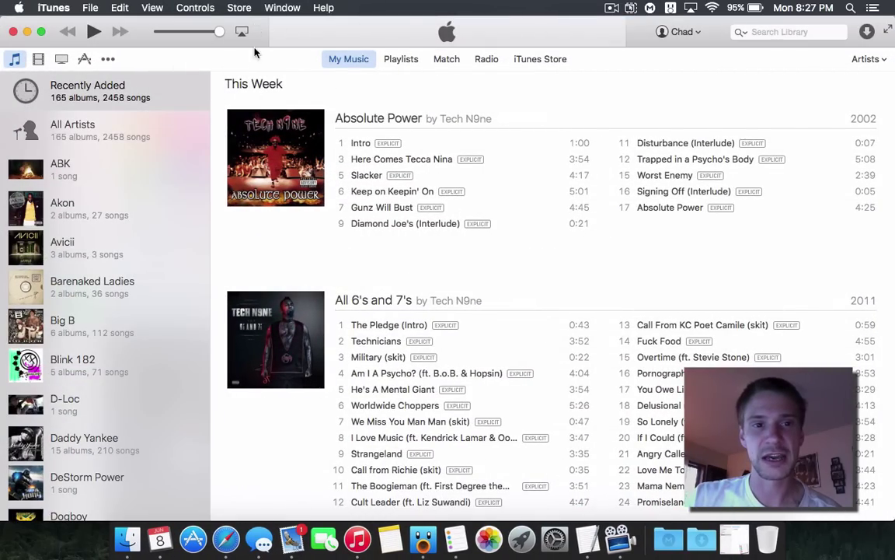
{"action": "left_click_drag", "start_coordinate": [256, 30], "coordinate": [223, 36]}
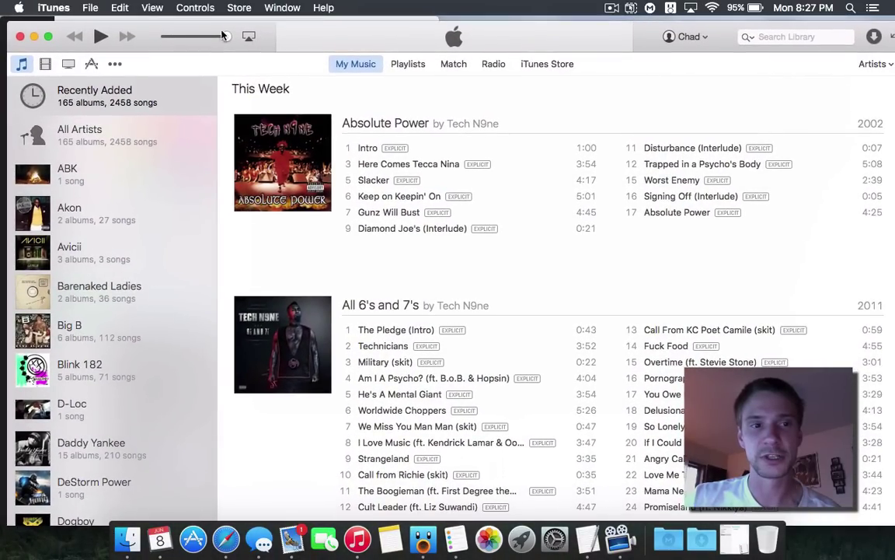
{"action": "left_click", "coordinate": [49, 36]}
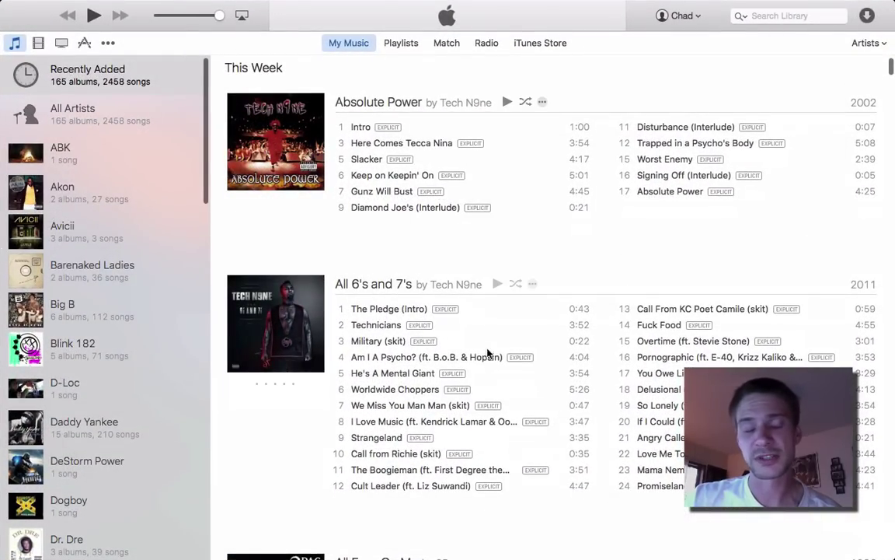
{"action": "scroll", "coordinate": [436, 326], "scroll_direction": "down", "scroll_amount": 2}
{"action": "scroll", "coordinate": [401, 319], "scroll_direction": "up", "scroll_amount": 2}
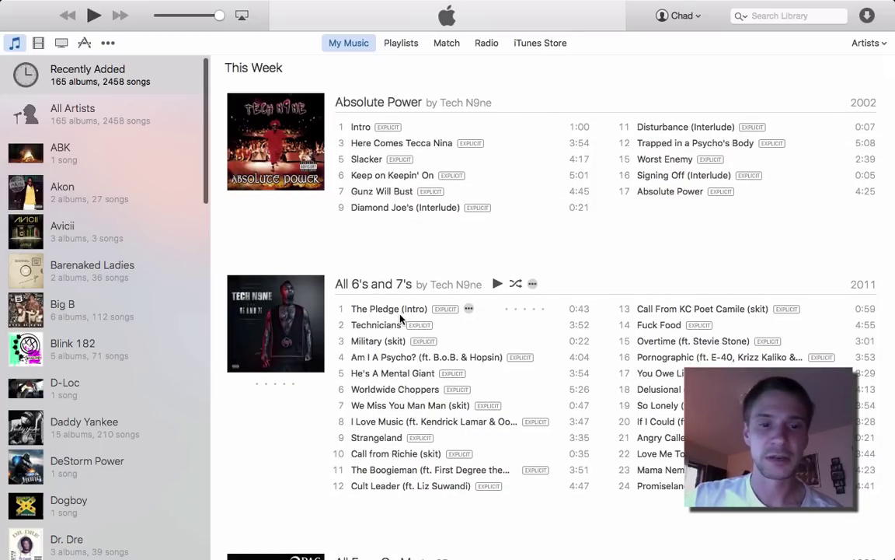
{"action": "key", "text": "ctrl+Left"}
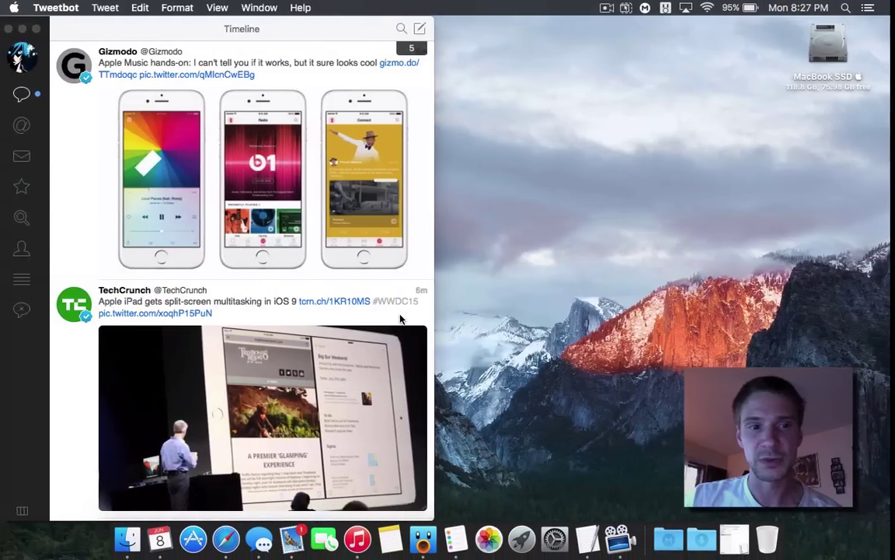
Restore Reminders and drop it onto the full-screen iTunes space in Mission Control, then open that split space.
{"action": "left_click", "coordinate": [733, 537]}
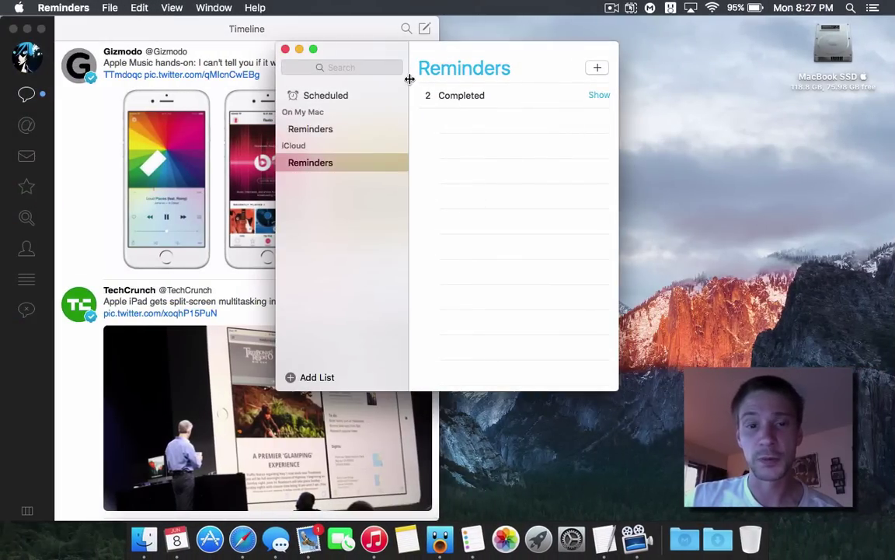
{"action": "key", "text": "ctrl+Up"}
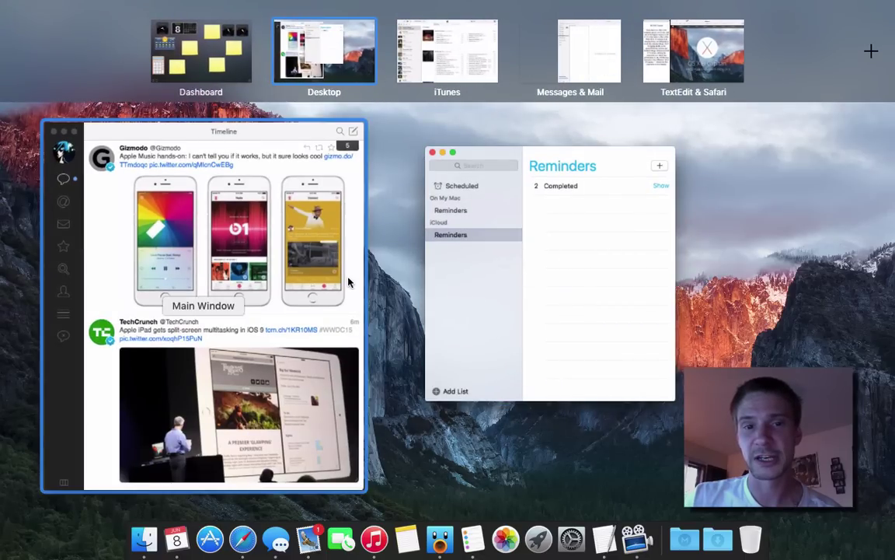
{"action": "left_click", "coordinate": [388, 289]}
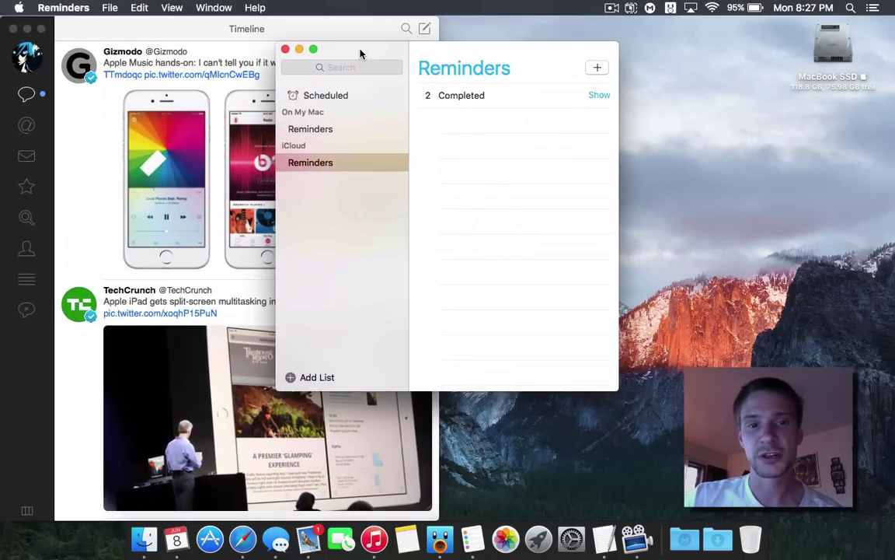
{"action": "left_click_drag", "start_coordinate": [359, 53], "coordinate": [426, 50]}
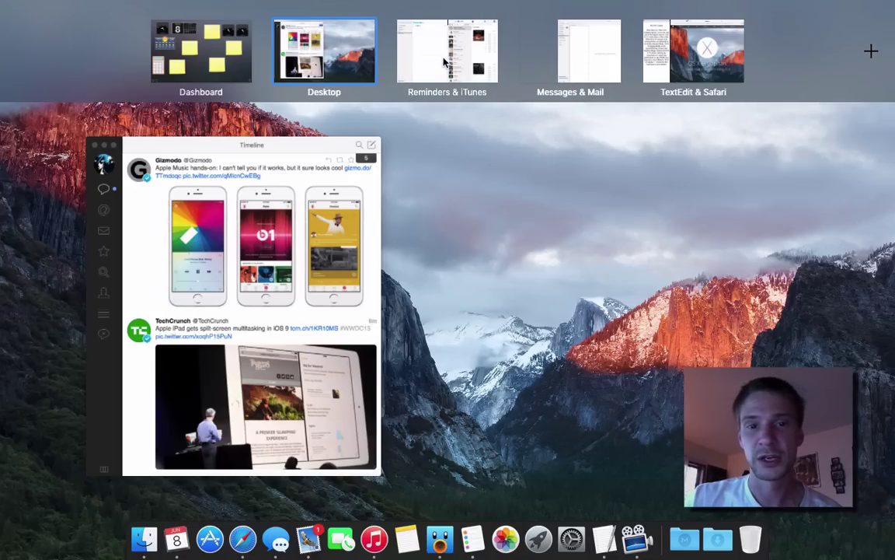
{"action": "left_click", "coordinate": [439, 63]}
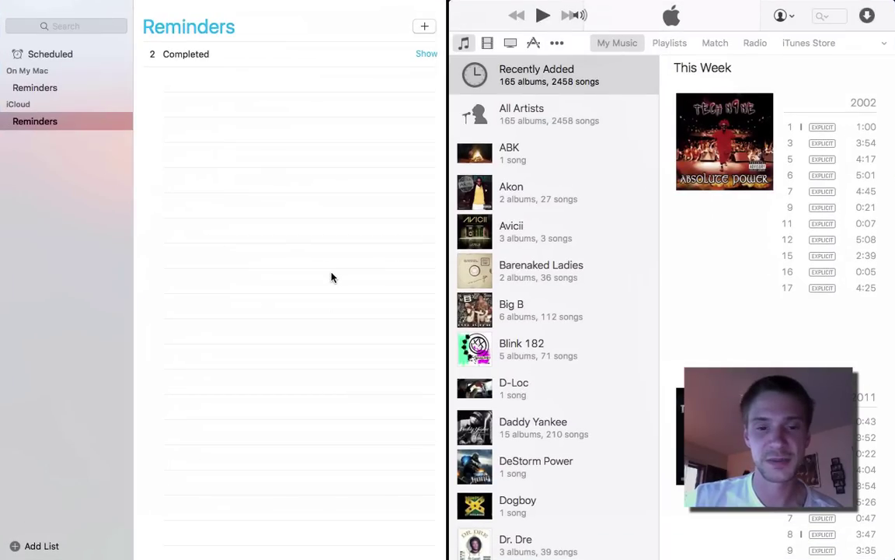
Swipe back and forth between the full-screen spaces, ending on the Messages & Mail space.
{"action": "scroll", "coordinate": [332, 277], "scroll_direction": "left", "scroll_amount": 3}
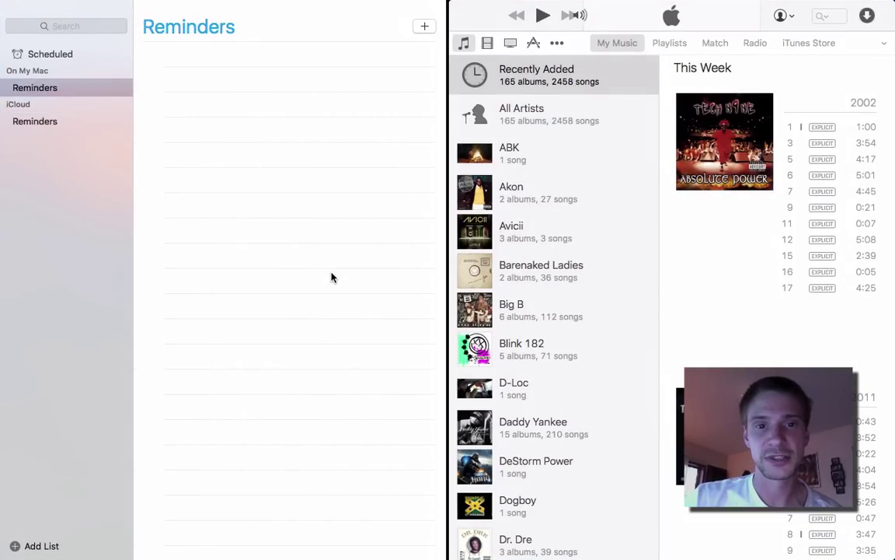
{"action": "scroll", "coordinate": [331, 278], "scroll_direction": "right", "scroll_amount": 3}
{"action": "scroll", "coordinate": [412, 218], "scroll_direction": "left", "scroll_amount": 3}
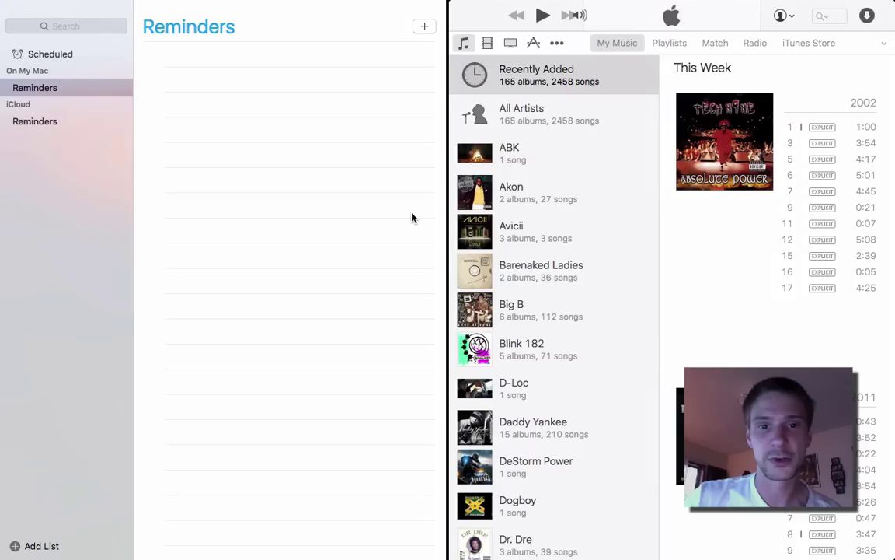
{"action": "scroll", "coordinate": [412, 217], "scroll_direction": "left", "scroll_amount": 3}
{"action": "scroll", "coordinate": [412, 218], "scroll_direction": "right", "scroll_amount": 3}
{"action": "scroll", "coordinate": [412, 217], "scroll_direction": "right", "scroll_amount": 3}
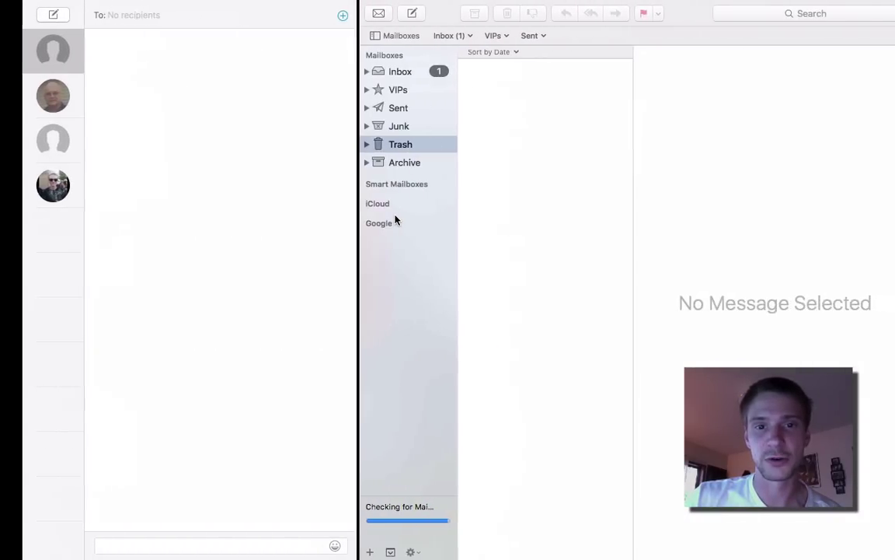
{"action": "scroll", "coordinate": [395, 221], "scroll_direction": "right", "scroll_amount": 3}
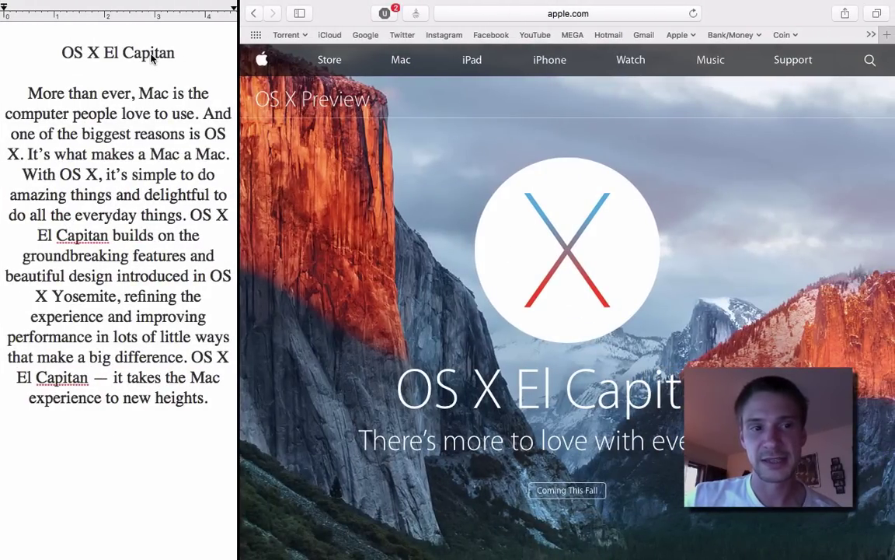
{"action": "scroll", "coordinate": [151, 59], "scroll_direction": "left", "scroll_amount": 3}
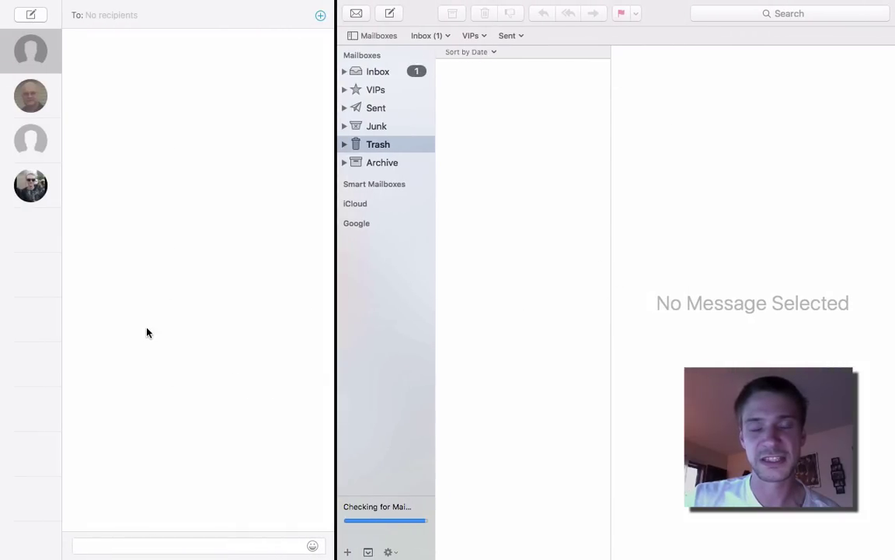
{"action": "scroll", "coordinate": [147, 332], "scroll_direction": "left", "scroll_amount": 3}
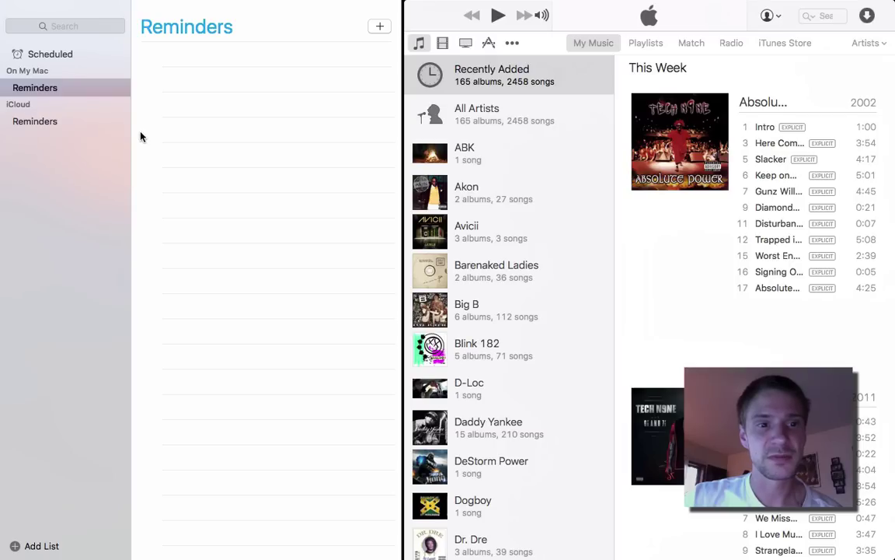
Narrow the Reminders pane, then move to the Messages & Mail space and try narrowing Messages.
{"action": "left_click_drag", "start_coordinate": [129, 131], "coordinate": [4, 200]}
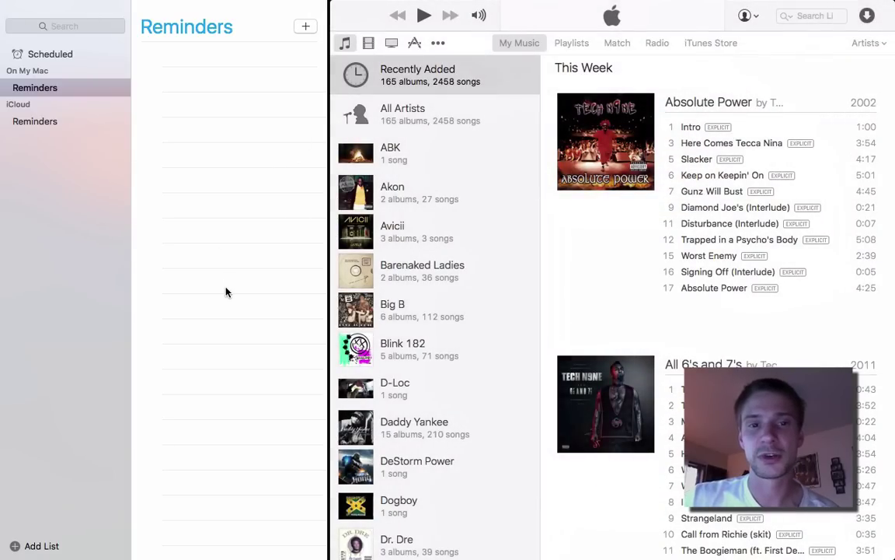
{"action": "key", "text": "ctrl+Left"}
{"action": "key", "text": "ctrl+Right"}
{"action": "key", "text": "ctrl+Right"}
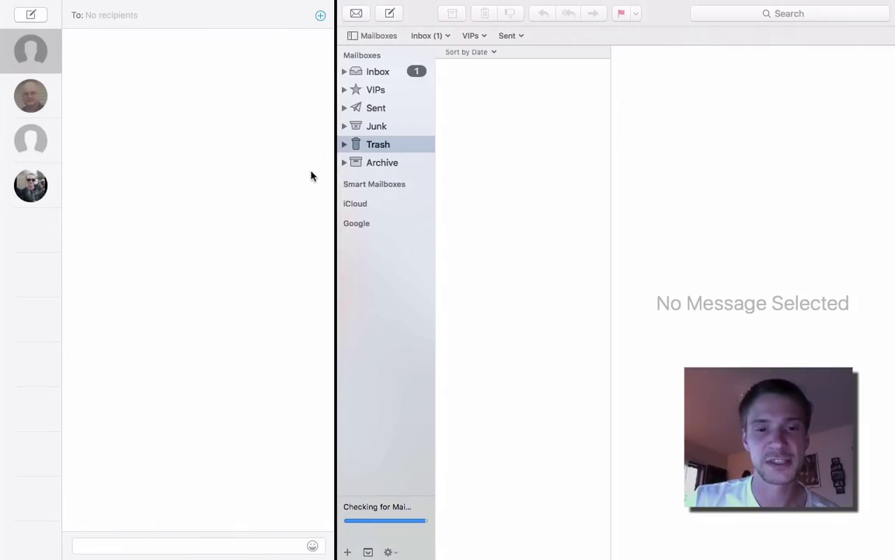
{"action": "left_click_drag", "start_coordinate": [336, 190], "coordinate": [256, 233]}
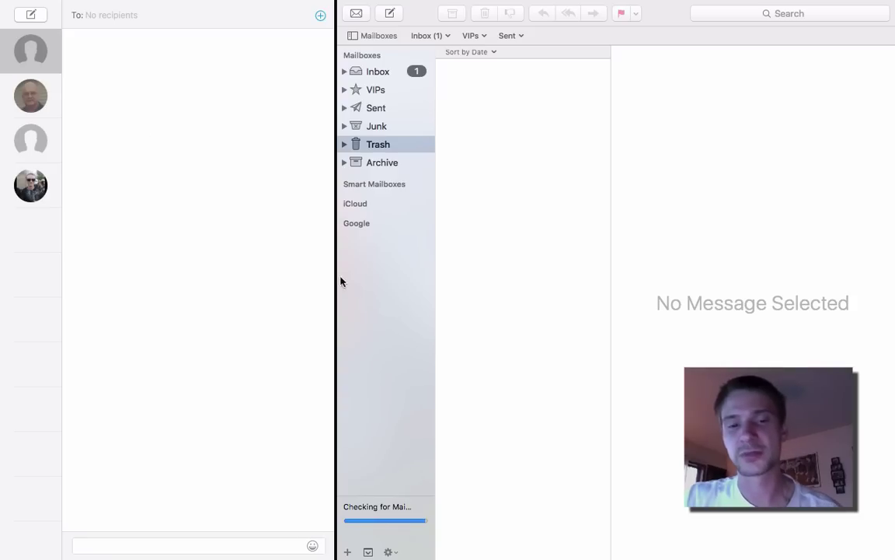
Switch to the TextEdit & Safari space and scroll through the Safari page.
{"action": "key", "text": "ctrl+Right"}
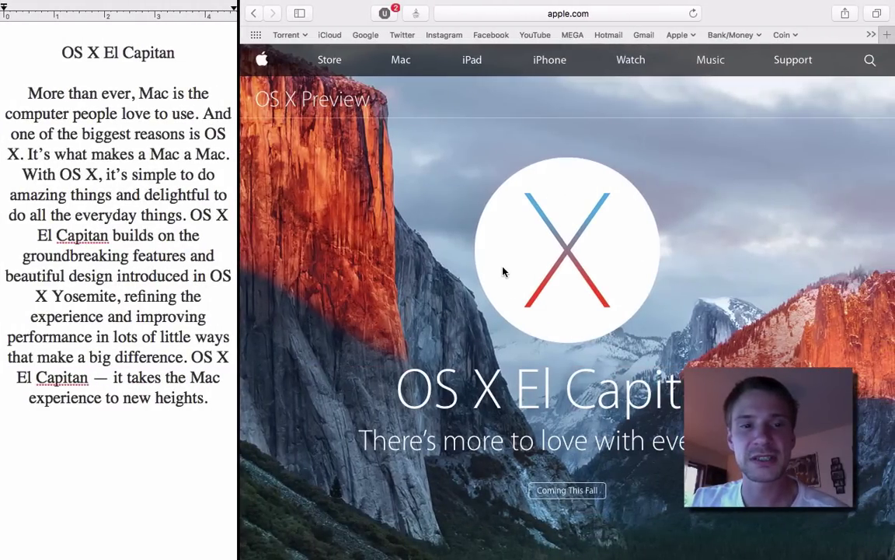
{"action": "scroll", "coordinate": [480, 250], "scroll_direction": "down", "scroll_amount": 10}
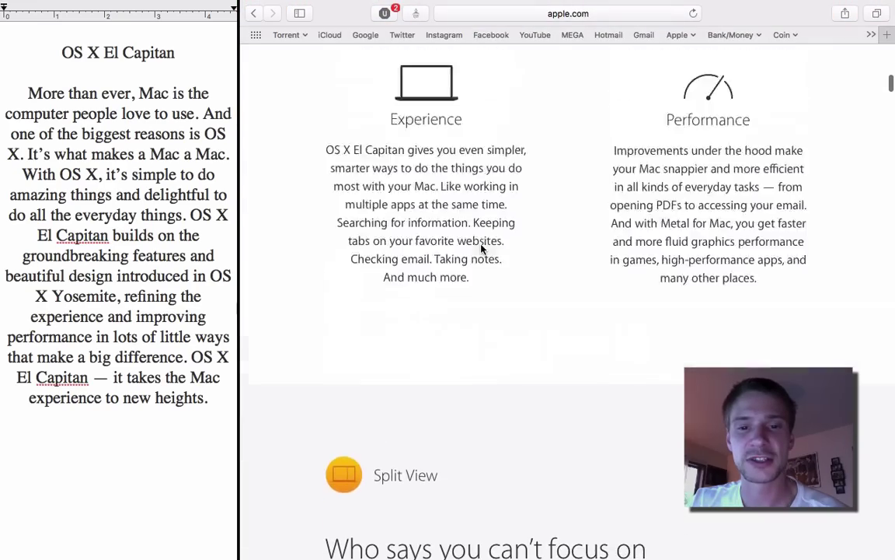
{"action": "scroll", "coordinate": [480, 249], "scroll_direction": "up", "scroll_amount": 10}
{"action": "scroll", "coordinate": [479, 249], "scroll_direction": "down", "scroll_amount": 2}
{"action": "scroll", "coordinate": [481, 248], "scroll_direction": "up", "scroll_amount": 3}
{"action": "scroll", "coordinate": [481, 249], "scroll_direction": "down", "scroll_amount": 10}
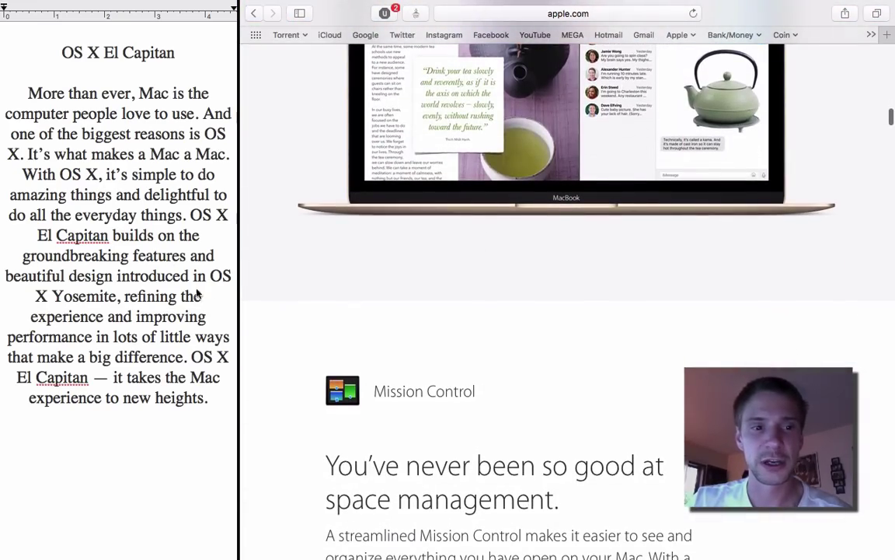
{"action": "scroll", "coordinate": [420, 300], "scroll_direction": "down", "scroll_amount": 7}
{"action": "scroll", "coordinate": [417, 299], "scroll_direction": "up", "scroll_amount": 15}
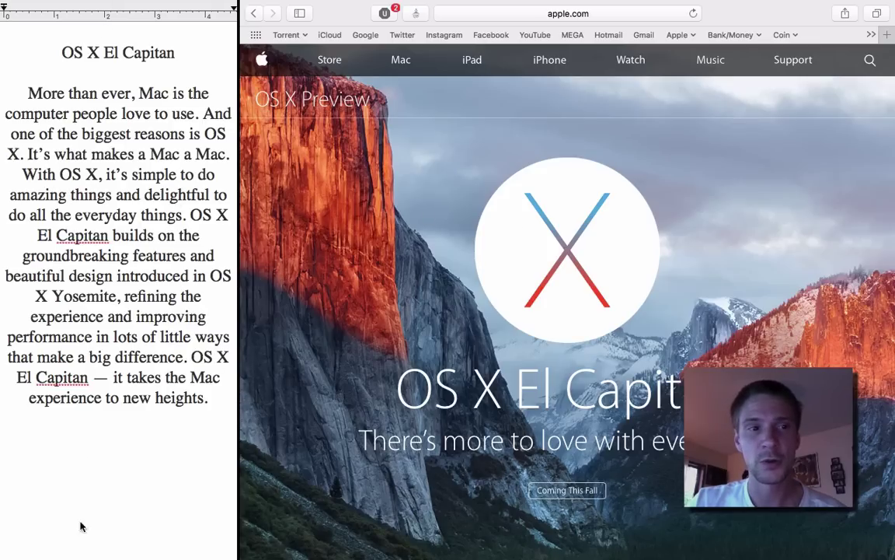
Drag the split divider left, then right to widen the TextEdit pane, before moving back one space.
{"action": "left_click_drag", "start_coordinate": [237, 243], "coordinate": [112, 256]}
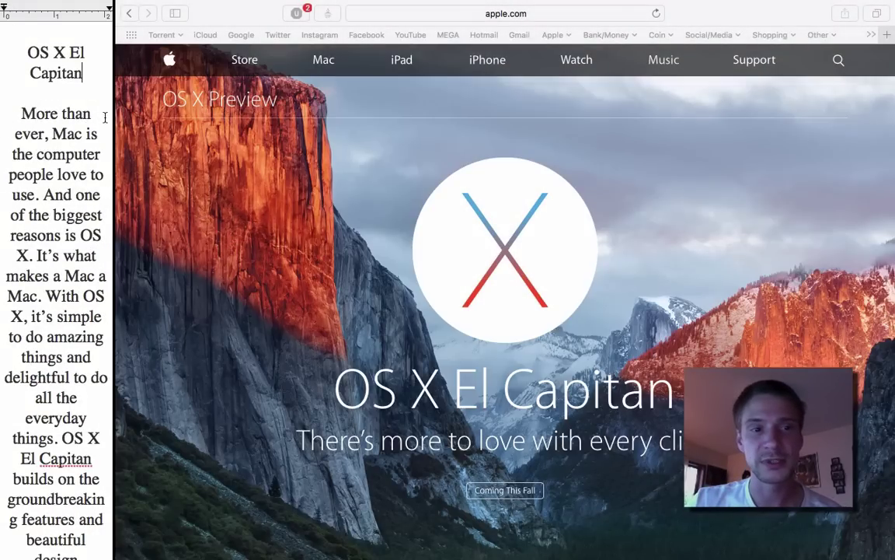
{"action": "left_click_drag", "start_coordinate": [113, 118], "coordinate": [311, 117]}
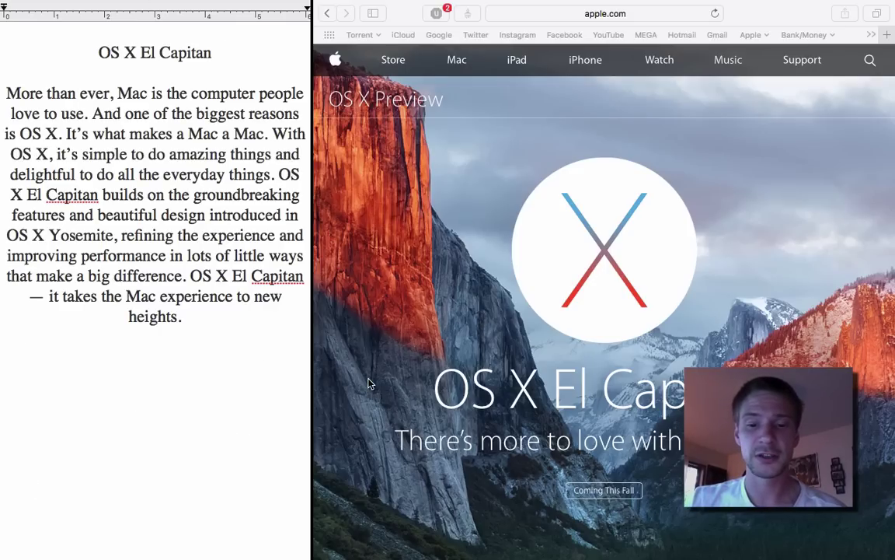
{"action": "key", "text": "ctrl+Left"}
{"action": "key", "text": "ctrl+Left"}
{"action": "key", "text": "ctrl+Left"}
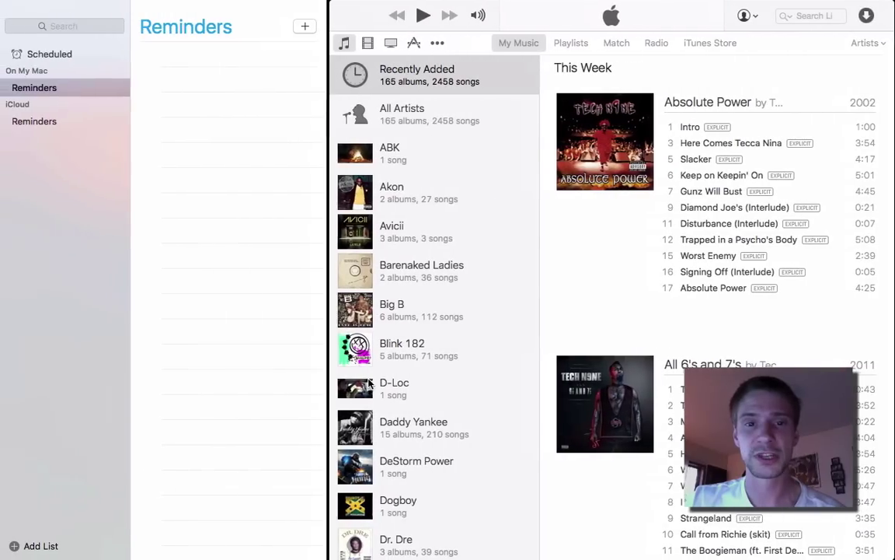
Browse spaces via Mission Control, visiting Messages & Mail, then opening the Reminders & iTunes space.
{"action": "scroll", "coordinate": [331, 340], "scroll_direction": "down", "scroll_amount": 3}
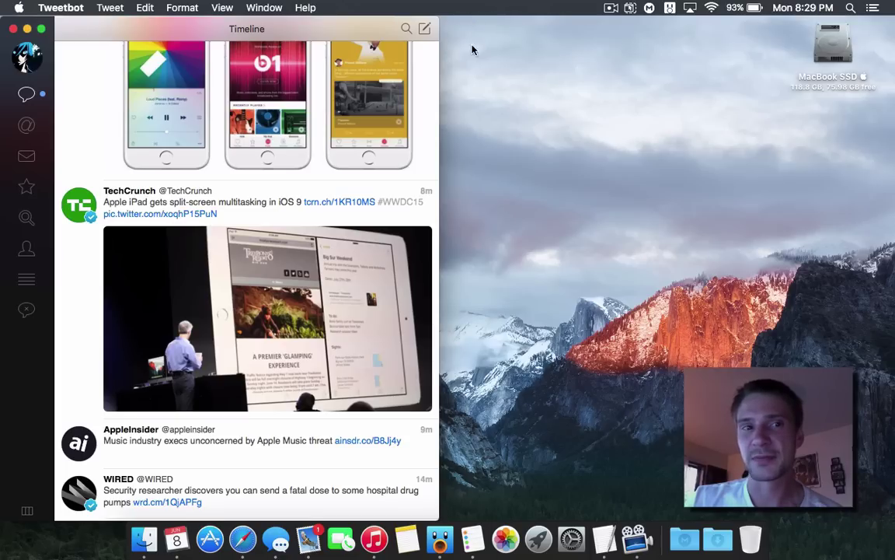
{"action": "key", "text": "ctrl+Up"}
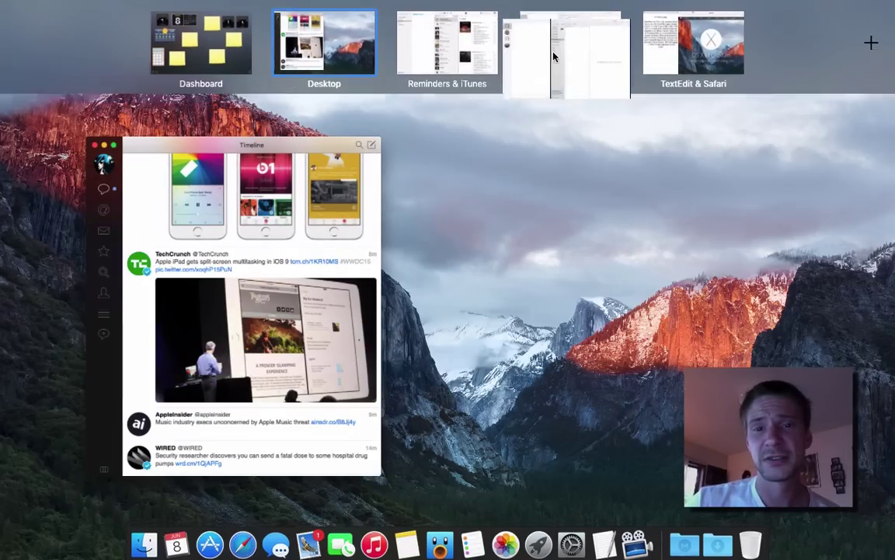
{"action": "left_click", "coordinate": [499, 48]}
{"action": "key", "text": "ctrl+Up"}
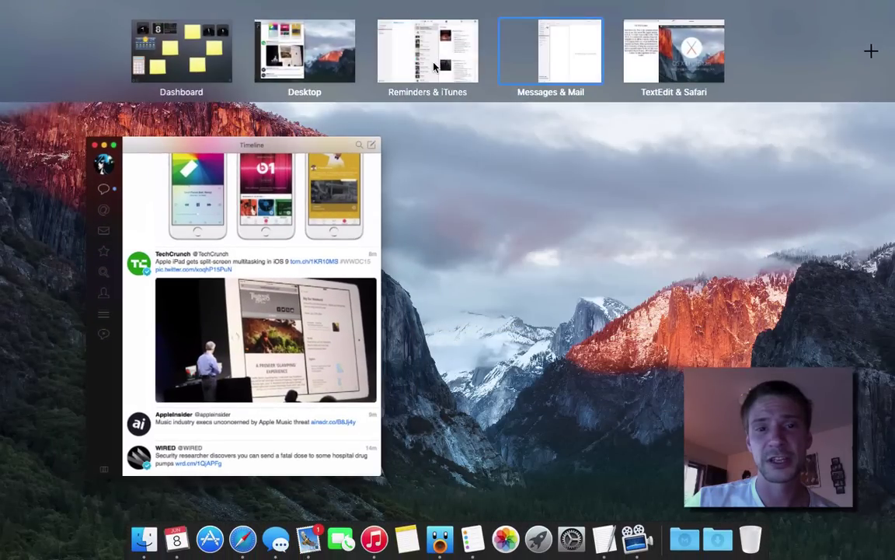
{"action": "left_click", "coordinate": [389, 55]}
{"action": "key", "text": "ctrl+Left"}
{"action": "key", "text": "ctrl+Up"}
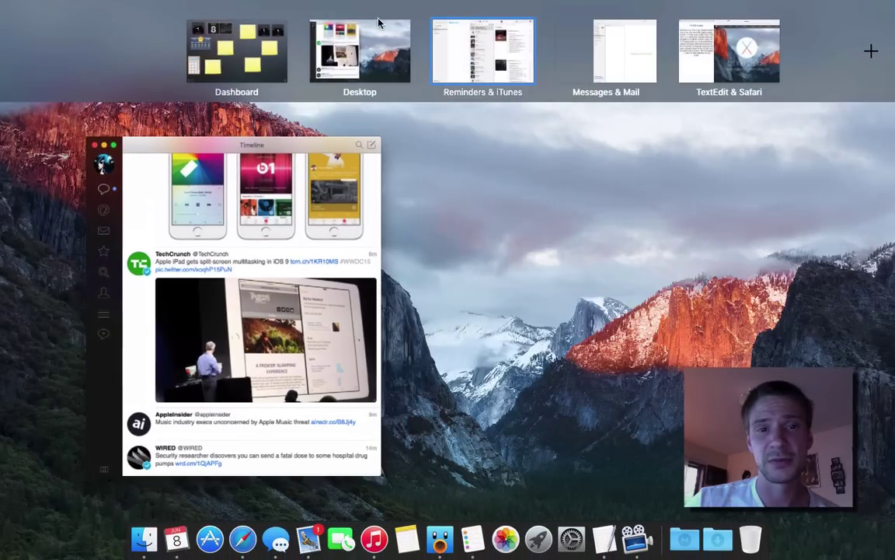
{"action": "left_click_drag", "start_coordinate": [465, 39], "coordinate": [425, 55]}
{"action": "left_click", "coordinate": [425, 54]}
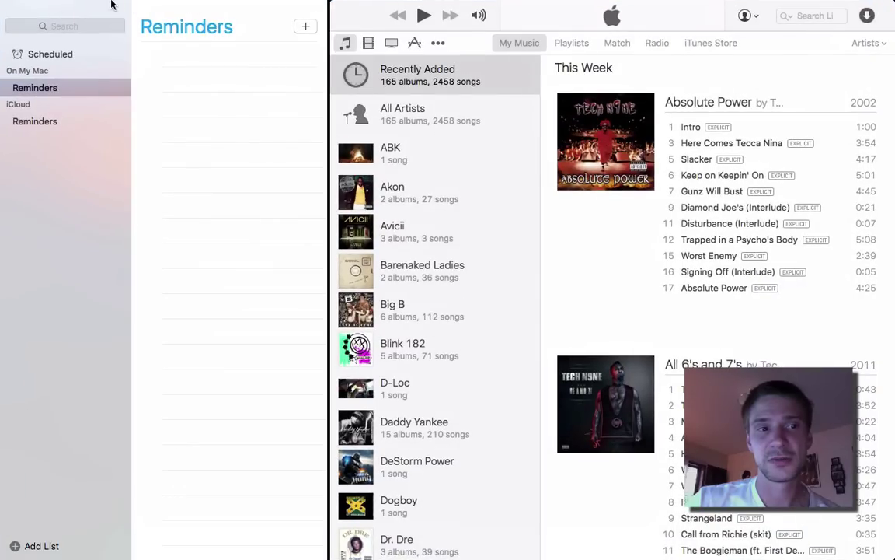
Take Reminders out of the full-screen split and move its window onto a new desktop.
{"action": "mouse_move", "coordinate": [64, 13]}
{"action": "left_click", "coordinate": [37, 23]}
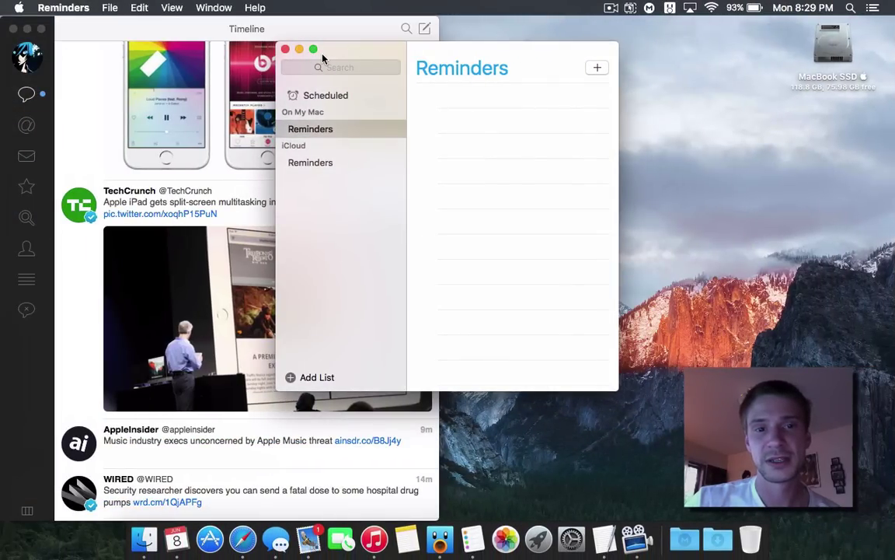
{"action": "key", "text": "ctrl+Up"}
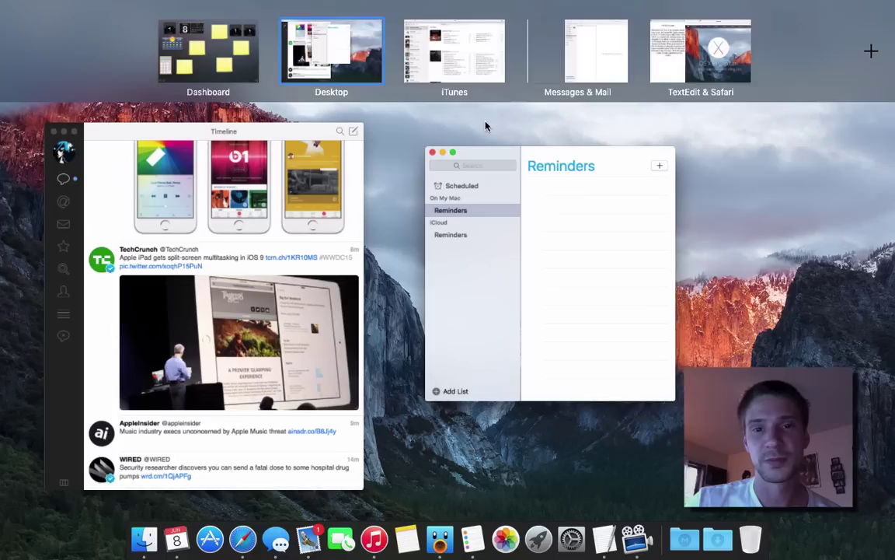
{"action": "left_click_drag", "start_coordinate": [482, 233], "coordinate": [729, 170]}
{"action": "left_click", "coordinate": [724, 159]}
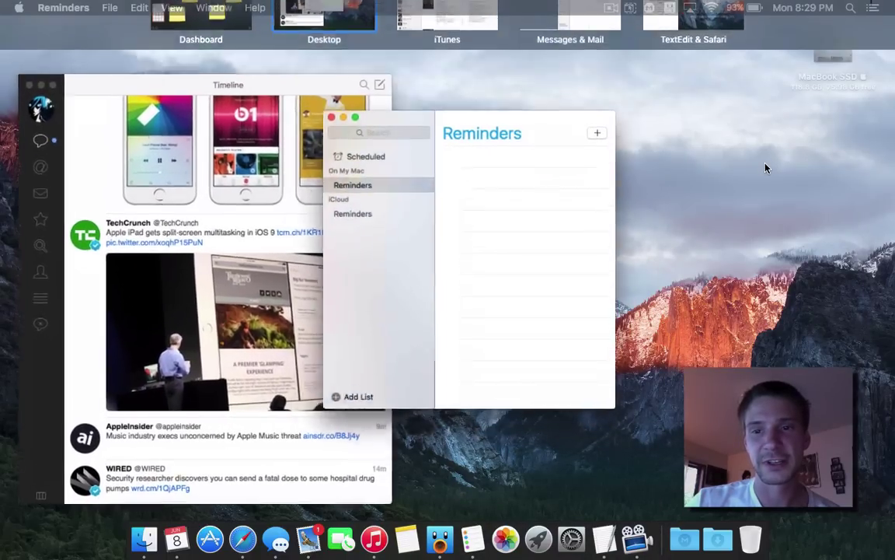
{"action": "left_click_drag", "start_coordinate": [440, 54], "coordinate": [804, 42]}
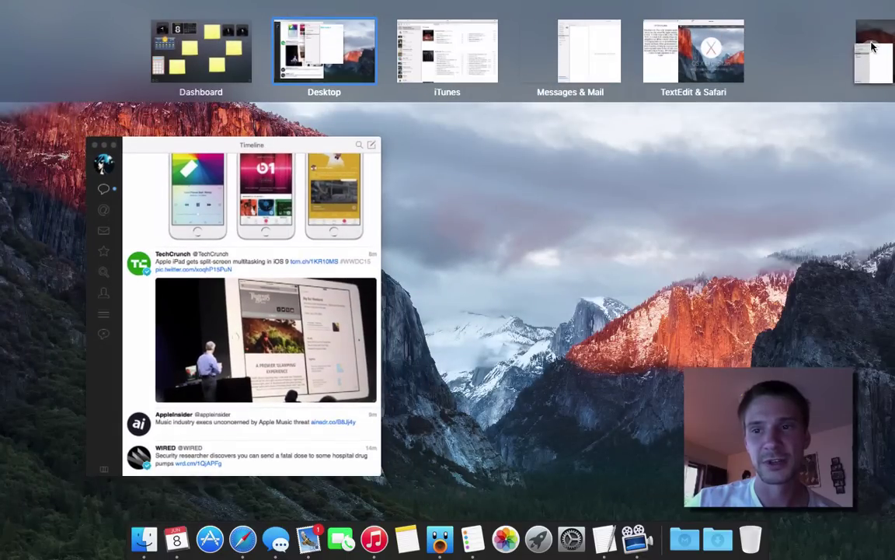
Enter the new Reminders desktop, then step left through the spaces back to Desktop 1.
{"action": "left_click", "coordinate": [761, 74]}
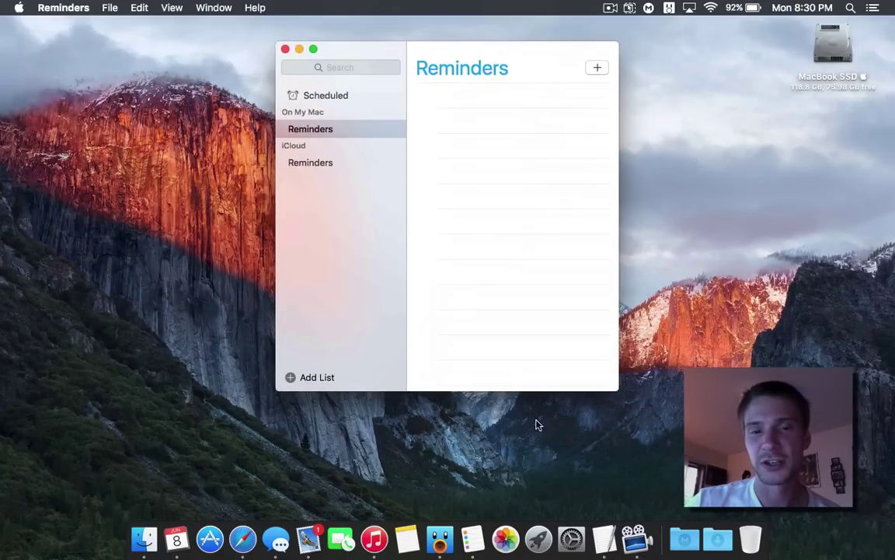
{"action": "key", "text": "ctrl+Left"}
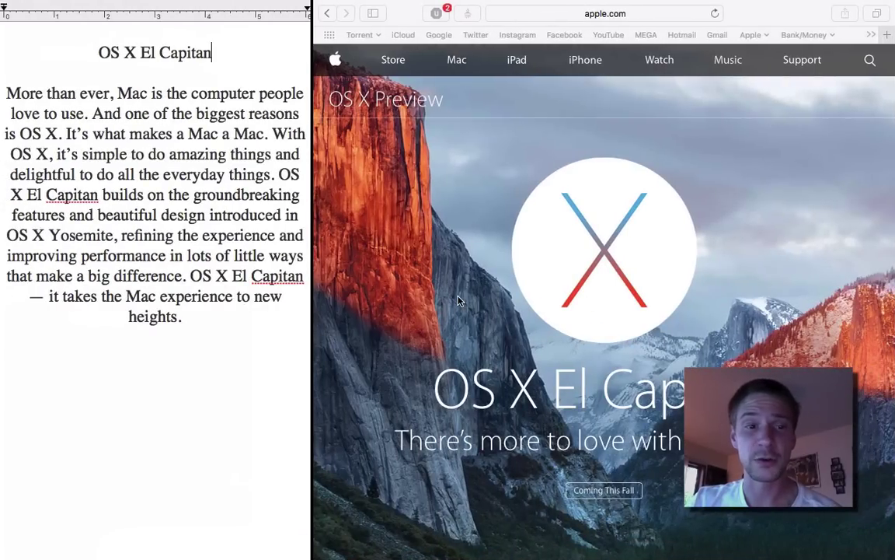
{"action": "key", "text": "ctrl+Left"}
{"action": "key", "text": "ctrl+Left"}
{"action": "key", "text": "ctrl+Left"}
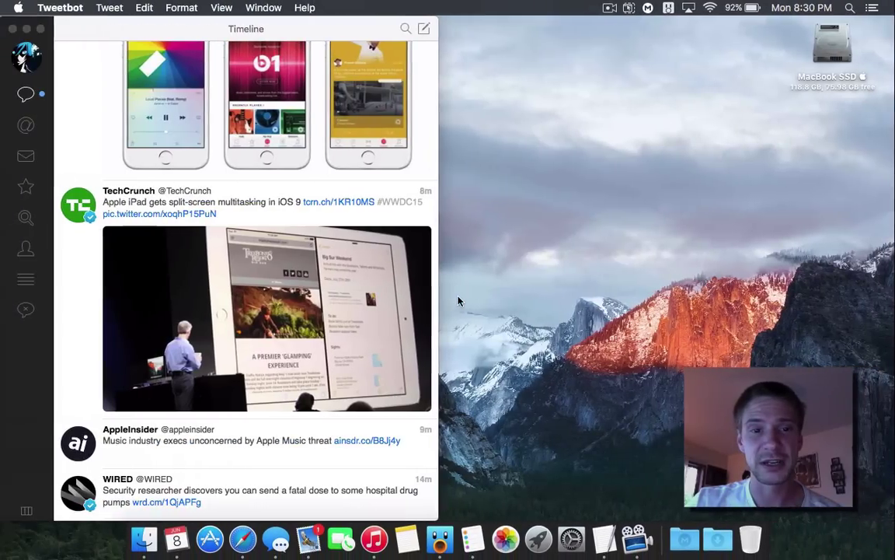